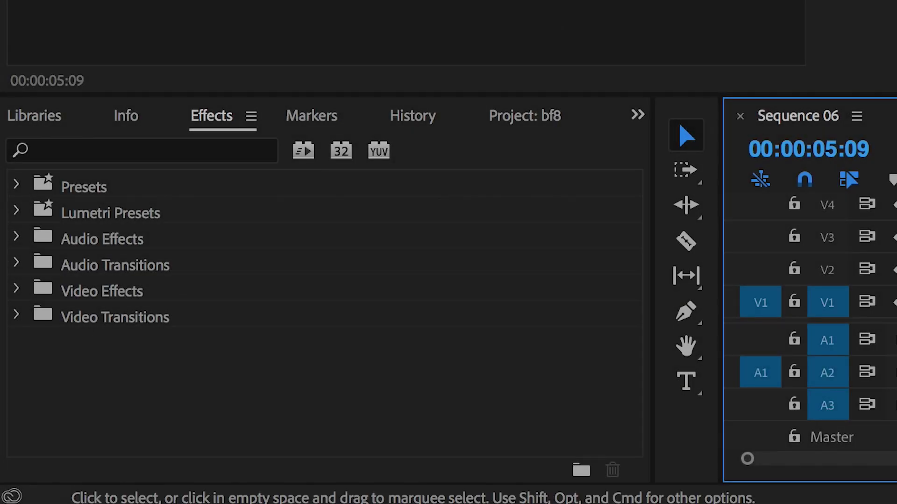
- Search the Effects panel for 'fast' and apply Fast Color Corrector to the Footage clip
click(219, 153)
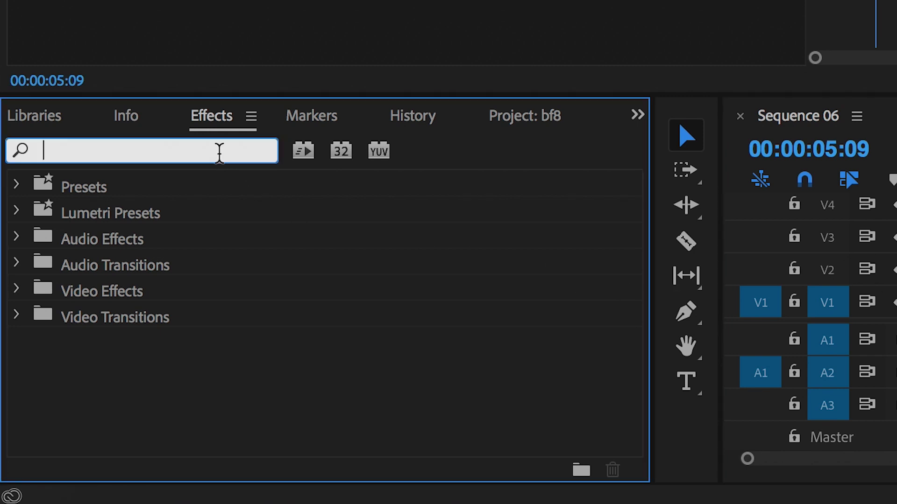
text(fast)
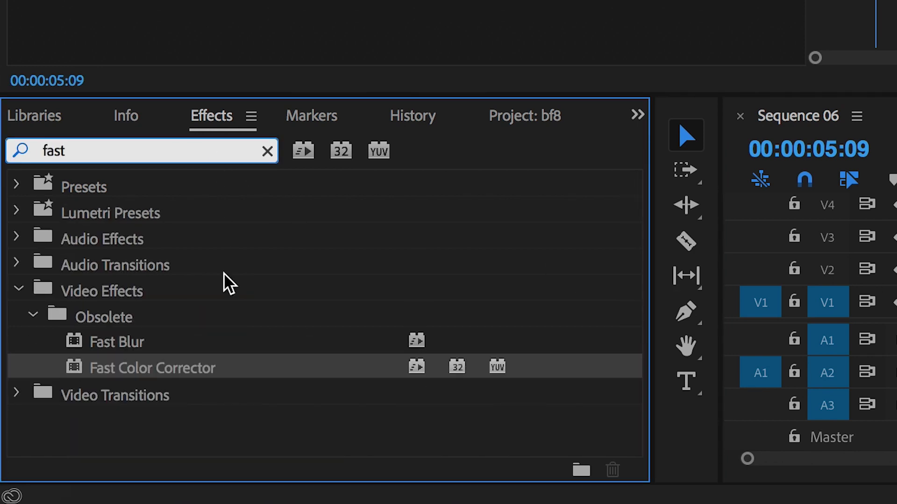
drag(160, 370, 896, 319)
- Drag the Fast Color Corrector's Hue Balance handle toward warm yellow
drag(439, 435, 457, 432)
scroll(419, 262, down, 10)
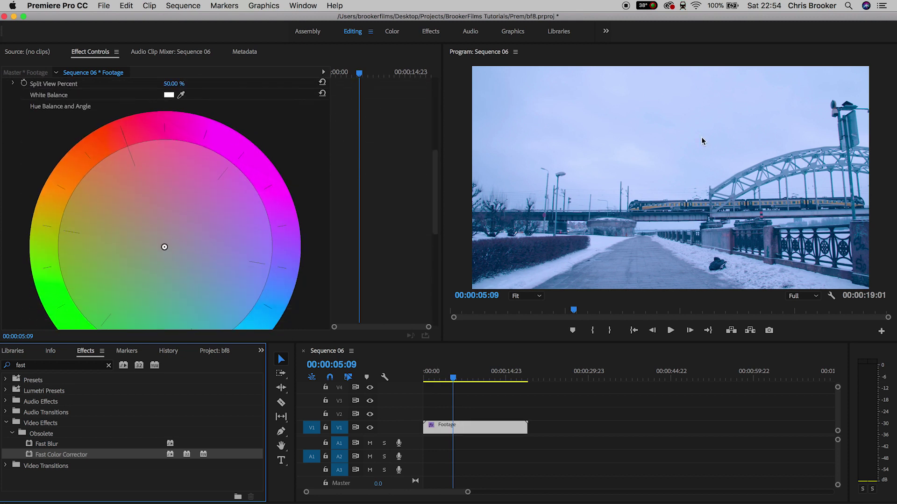
drag(155, 242, 119, 222)
scroll(17, 93, up, 3)
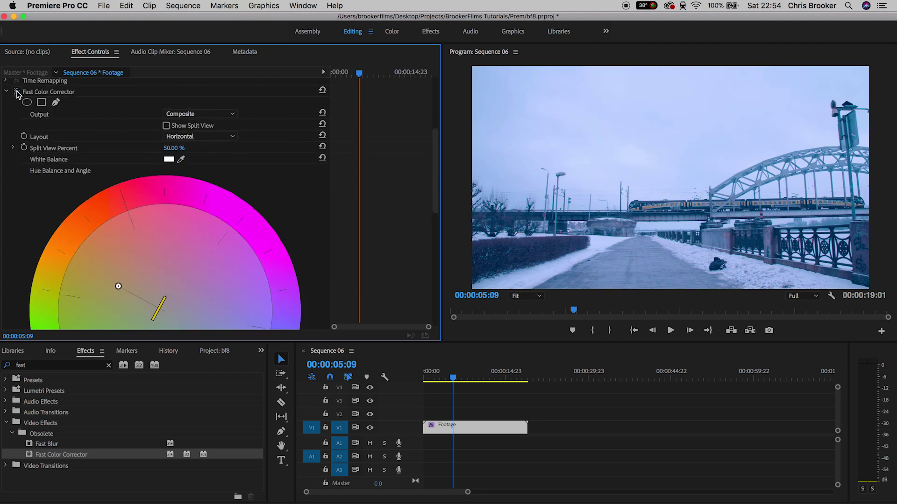
- Collapse Fast Color Corrector, then search 'lev' and apply Levels to the Footage clip
click(17, 92)
click(84, 365)
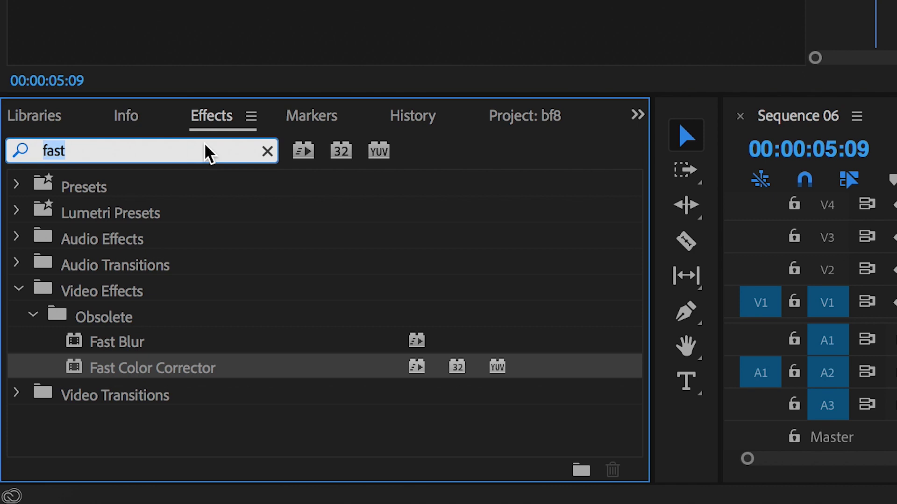
text(lev)
drag(86, 341, 182, 0)
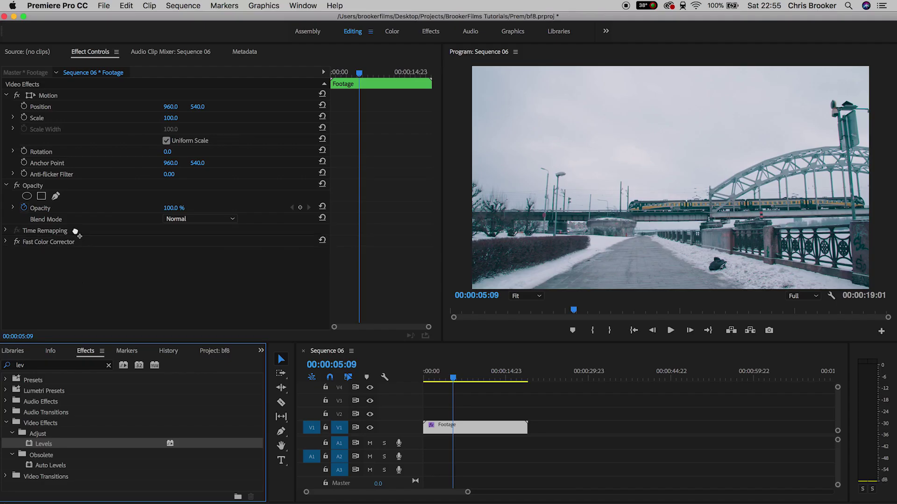
drag(75, 231, 77, 234)
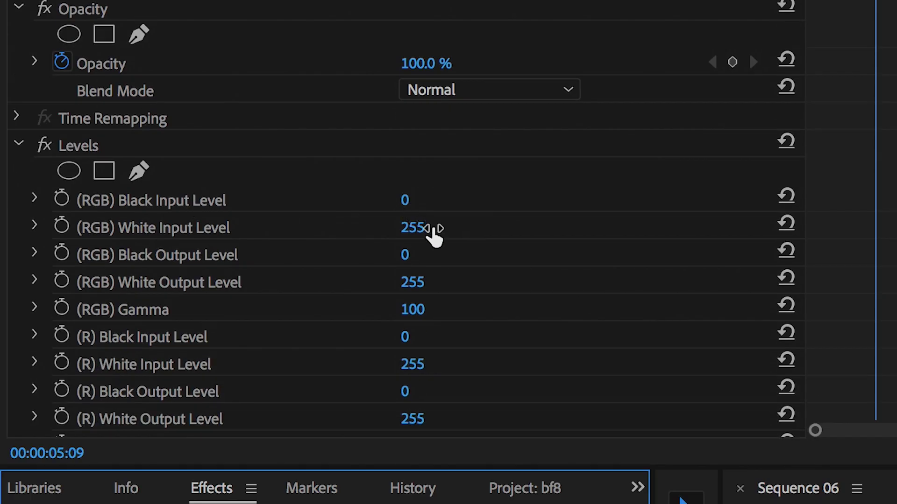
- Set Levels RGB White Input Level to 238 and RGB Gamma to 91, compare, then collapse it
drag(175, 277, 163, 277)
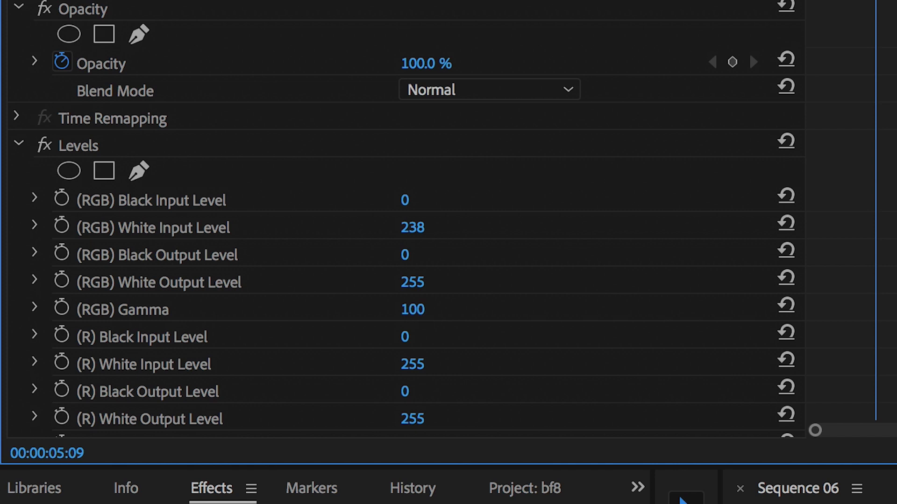
mouse_move(412, 309)
mouse_down()
mouse_move(402, 309)
mouse_move(411, 309)
mouse_up()
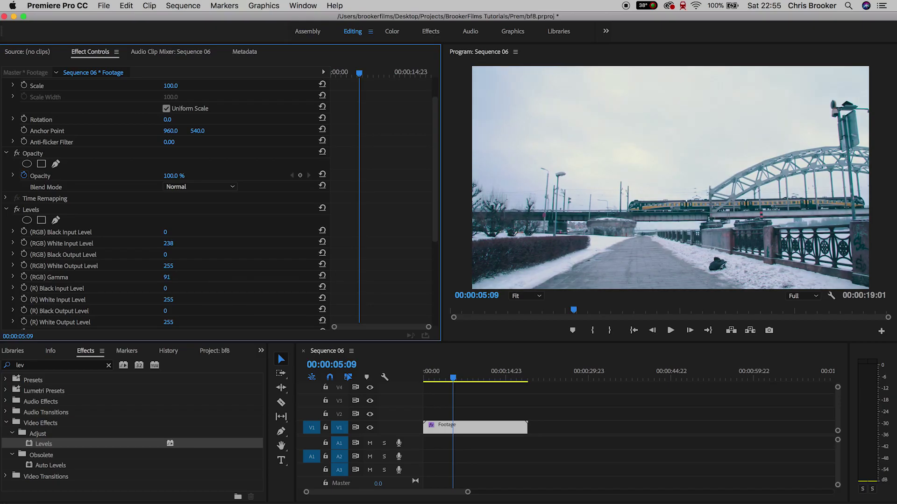
click(16, 209)
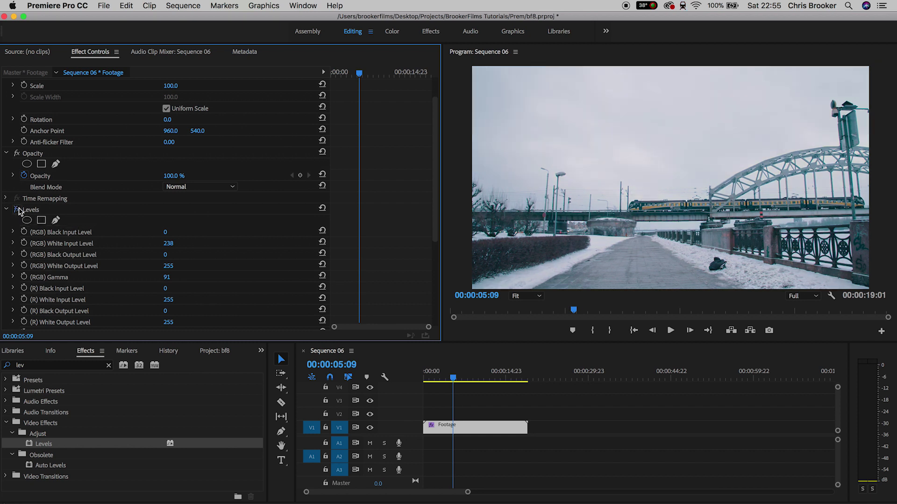
click(16, 209)
click(7, 212)
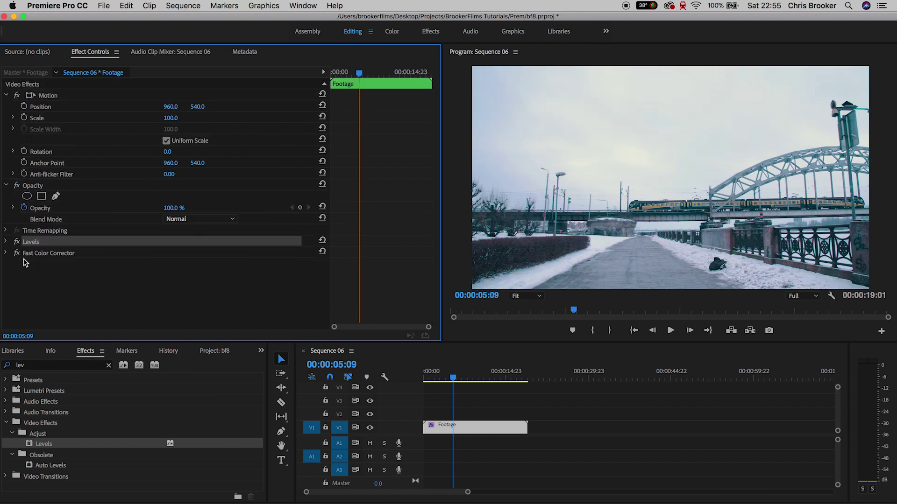
click(17, 254)
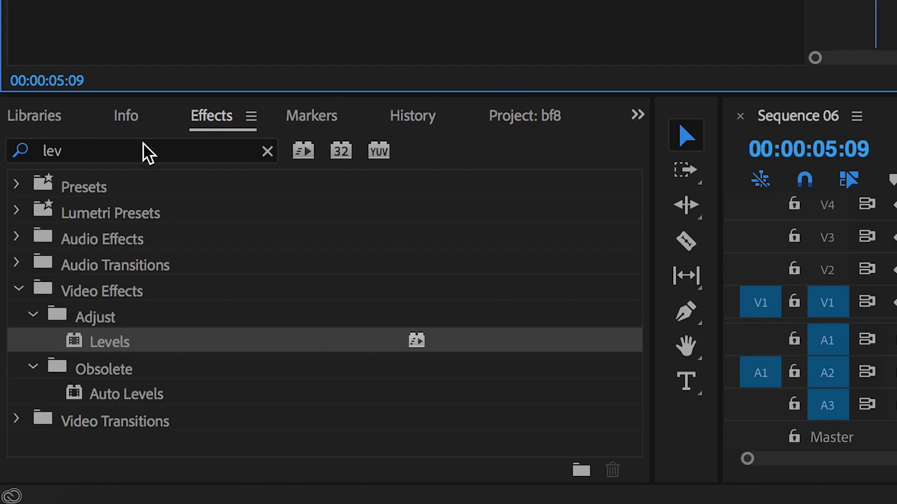
- Search 'three', apply Three-Way Color Corrector to the Footage clip, and scroll to its colour wheels
click(58, 365)
text(thr)
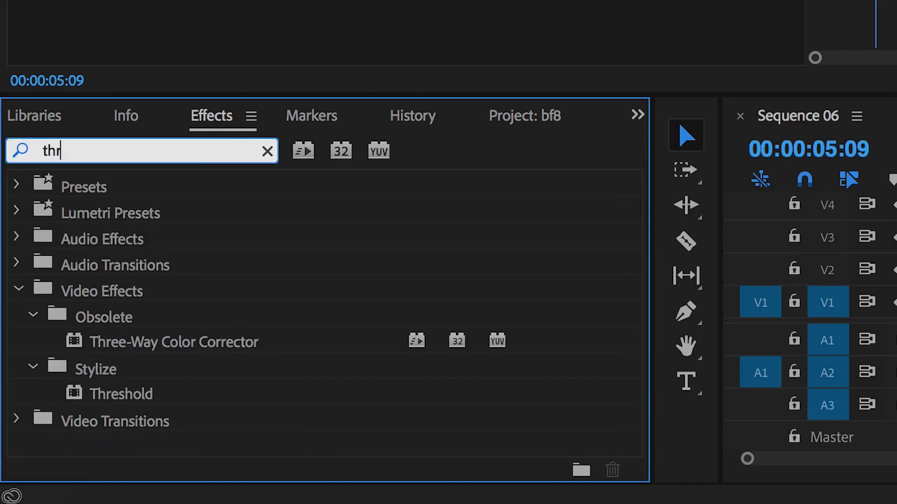
text(ee)
drag(194, 341, 250, 490)
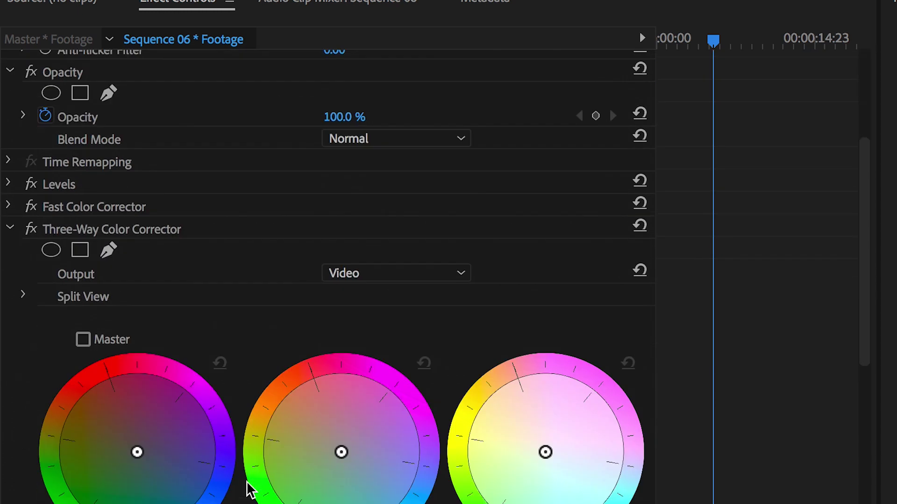
scroll(249, 490, down, 3)
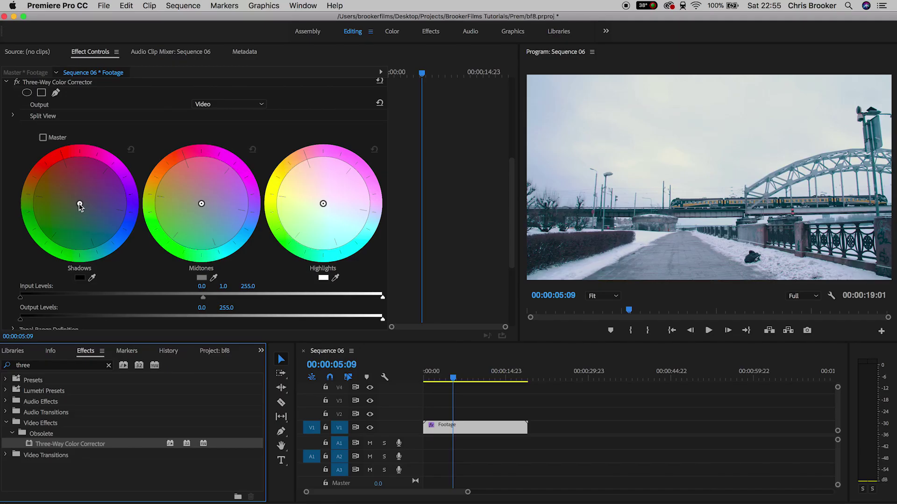
- Shift the Shadows (slightly), Highlights and Midtones balance handles toward warm yellow
mouse_move(80, 204)
mouse_down()
mouse_move(131, 233)
mouse_move(83, 208)
mouse_up()
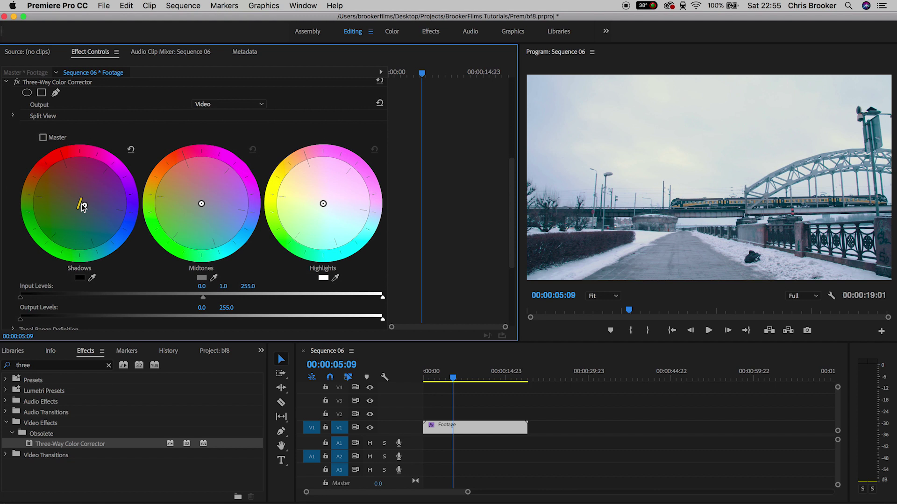
drag(84, 207, 79, 207)
drag(323, 205, 341, 211)
drag(202, 204, 188, 190)
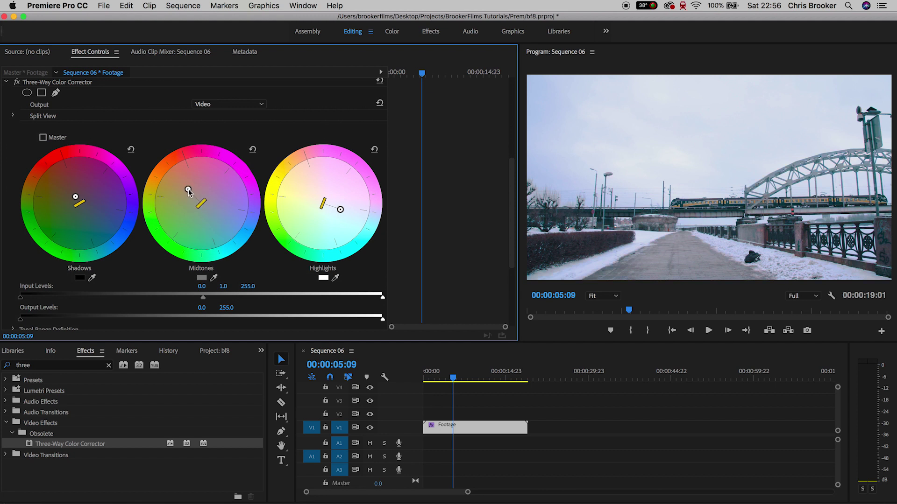
scroll(191, 203, up, 5)
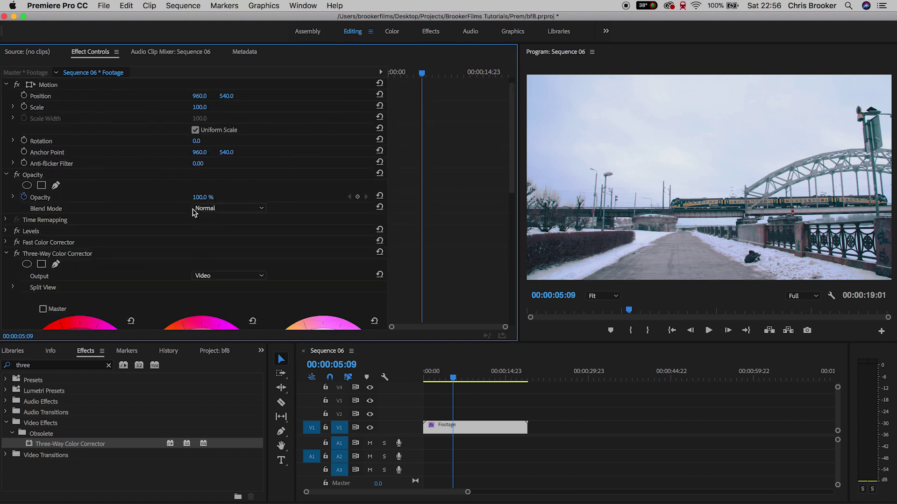
- Collapse Three-Way Color Corrector and play the footage to preview the grade
click(7, 254)
click(39, 252)
key(space)
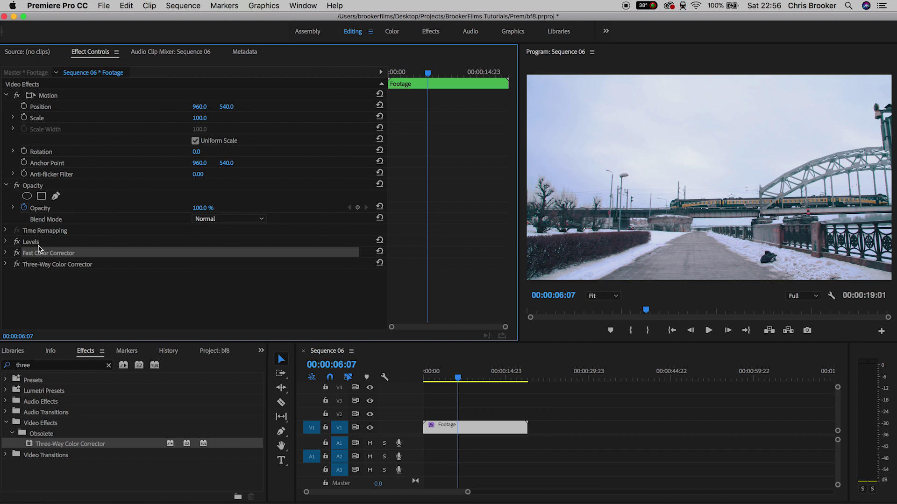
- Delete Levels, Fast and Three-Way Color Corrector to compare, undo to restore them, and widen the monitor
click(37, 243)
super+click(40, 254)
super+click(47, 265)
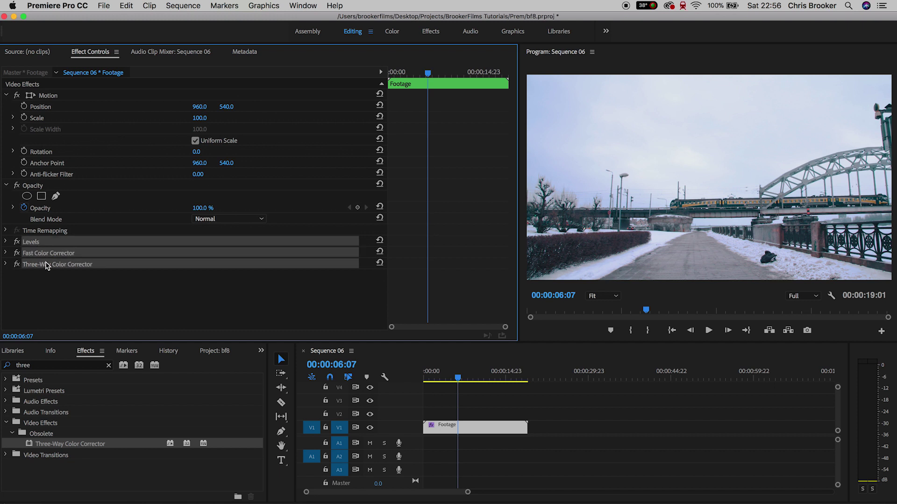
key(Delete)
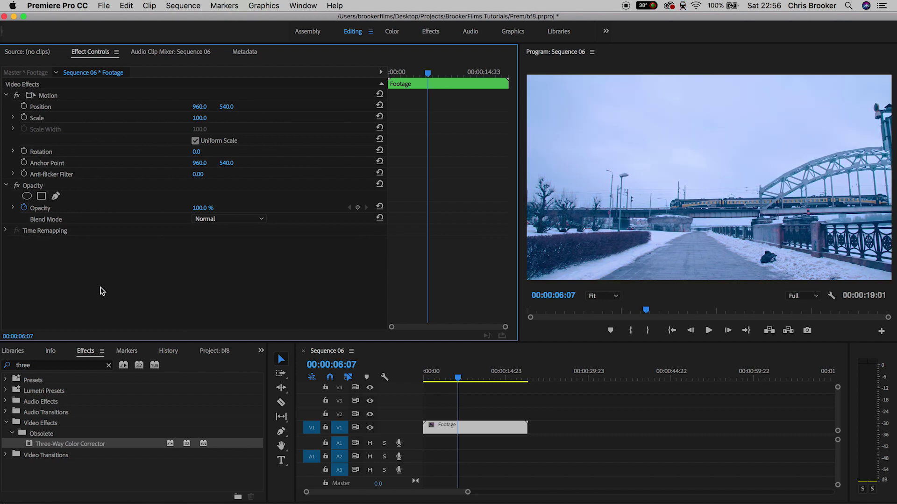
click(460, 432)
key(super+z)
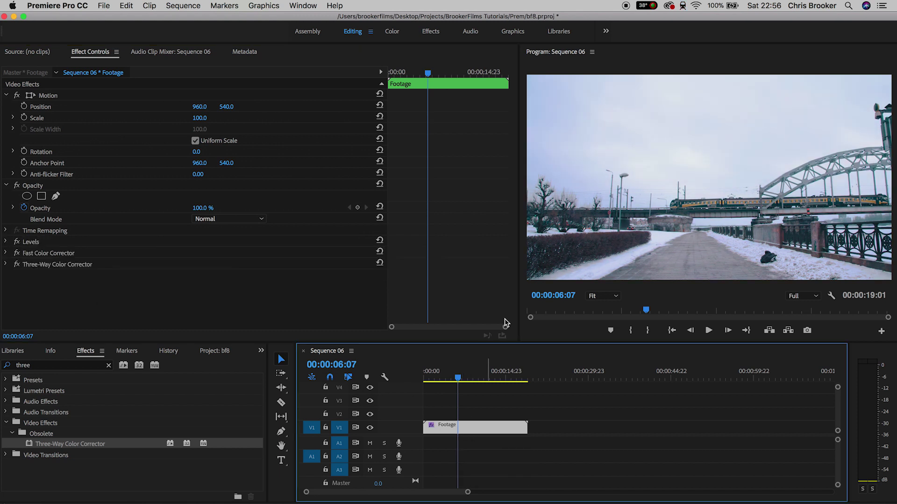
drag(519, 263, 384, 271)
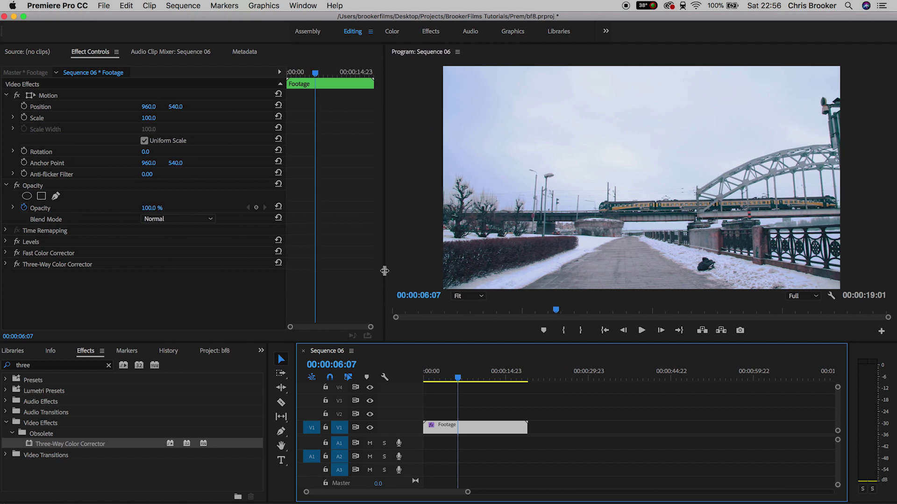
- At 00:00:04:12 with an enlarged monitor, delete the three corrections to view the original, then restore them
click(448, 373)
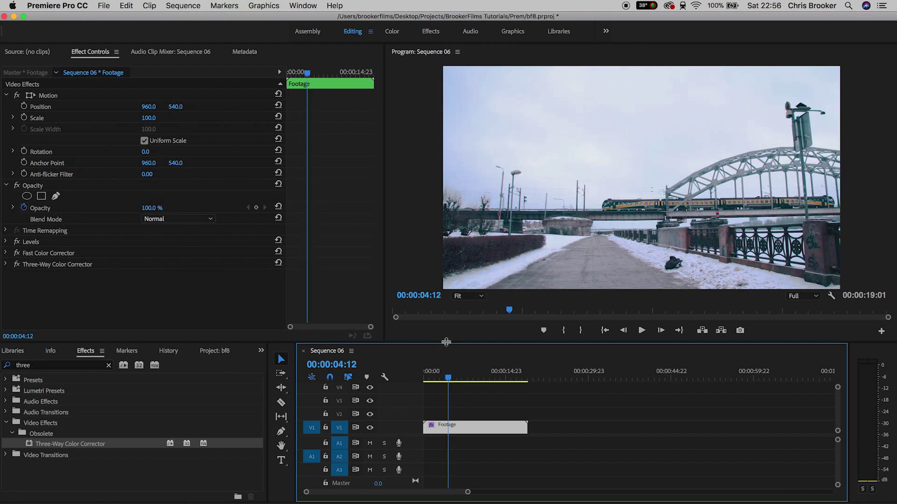
drag(446, 358, 446, 419)
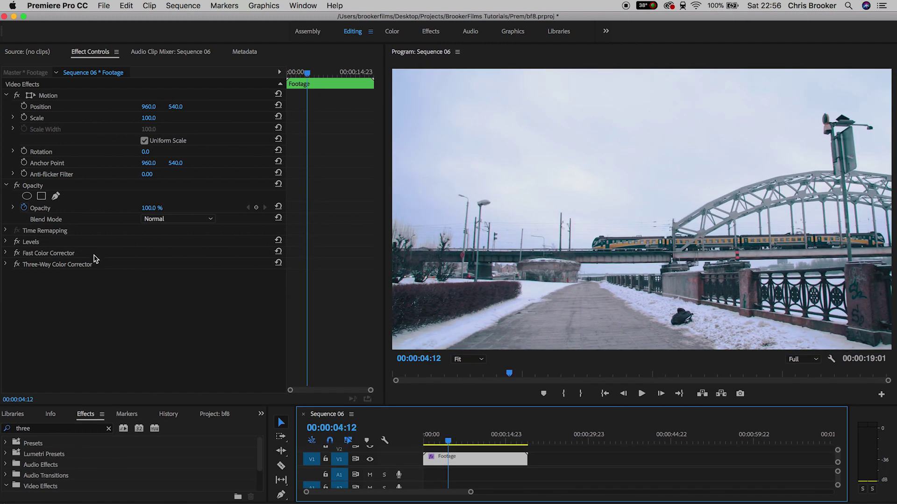
click(35, 241)
shift+click(40, 253)
shift+click(47, 265)
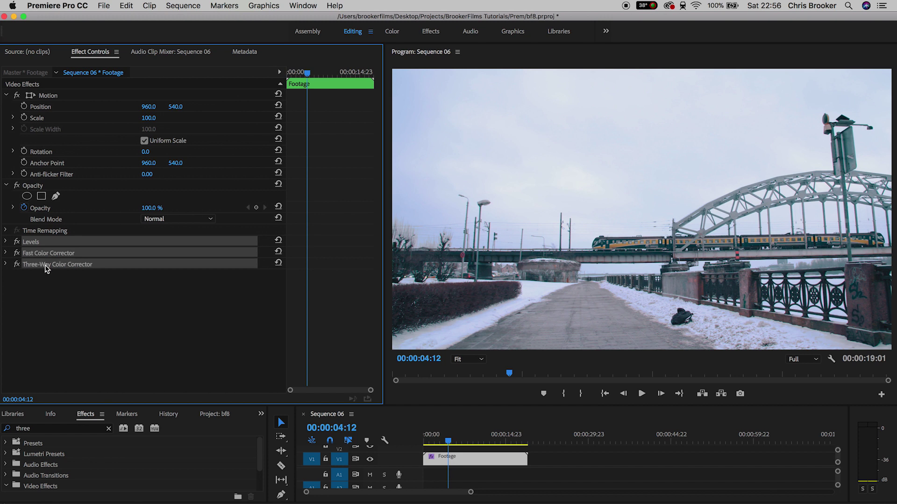
key(Delete)
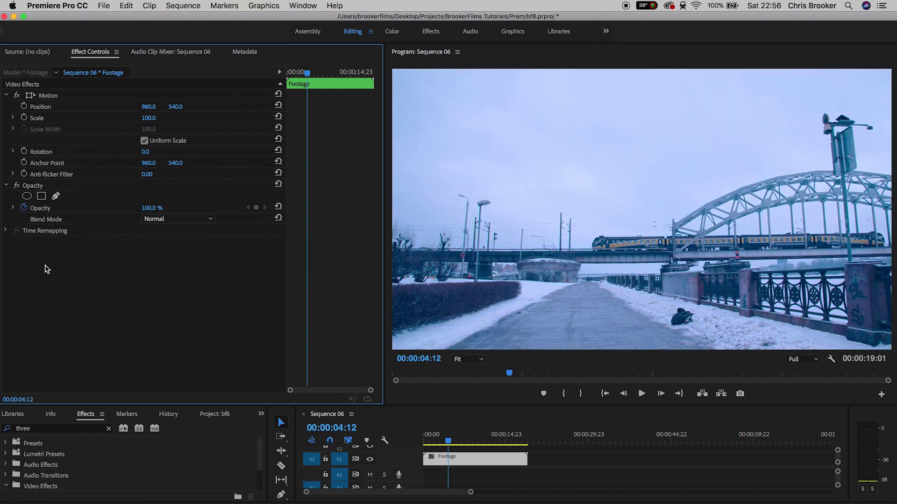
key(super+z)
- Play the corrected footage, stop, and return the playhead to 00:00:04:12
key(space)
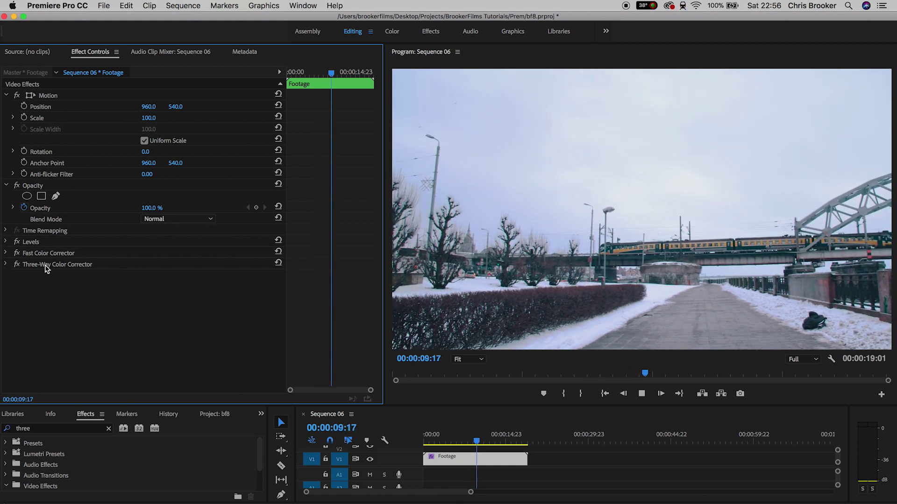
key(space)
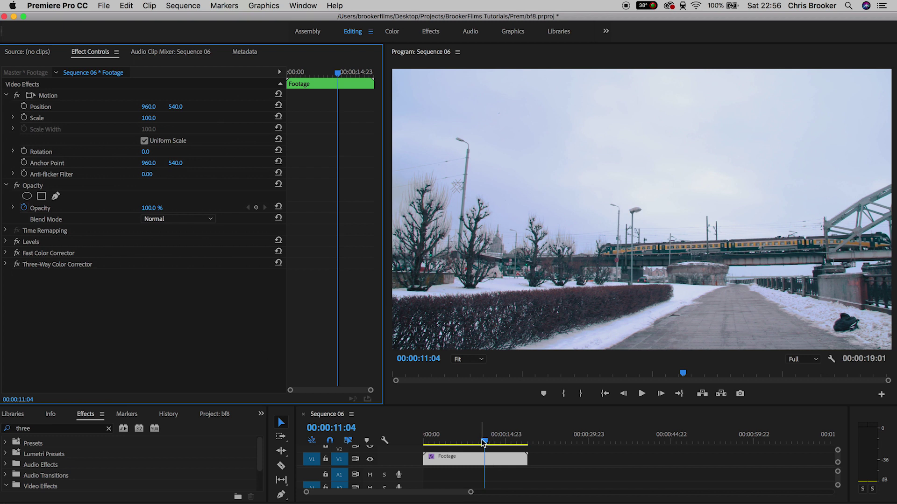
drag(483, 443, 449, 443)
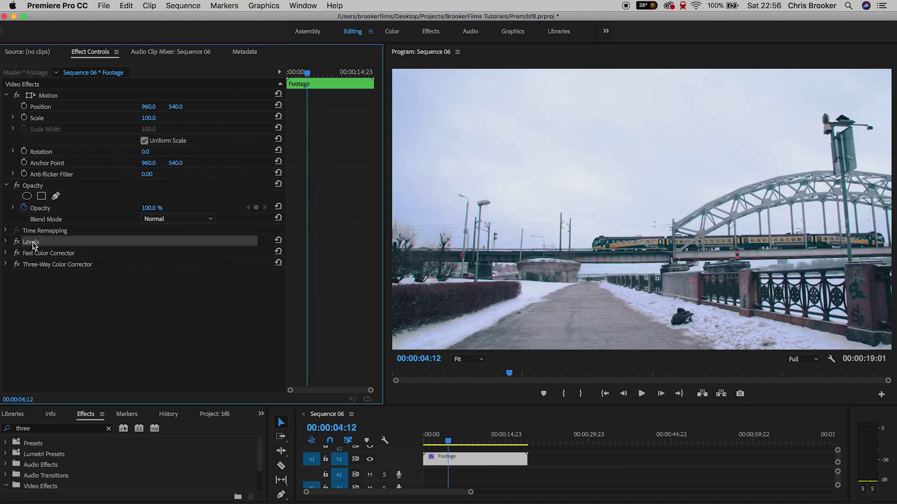